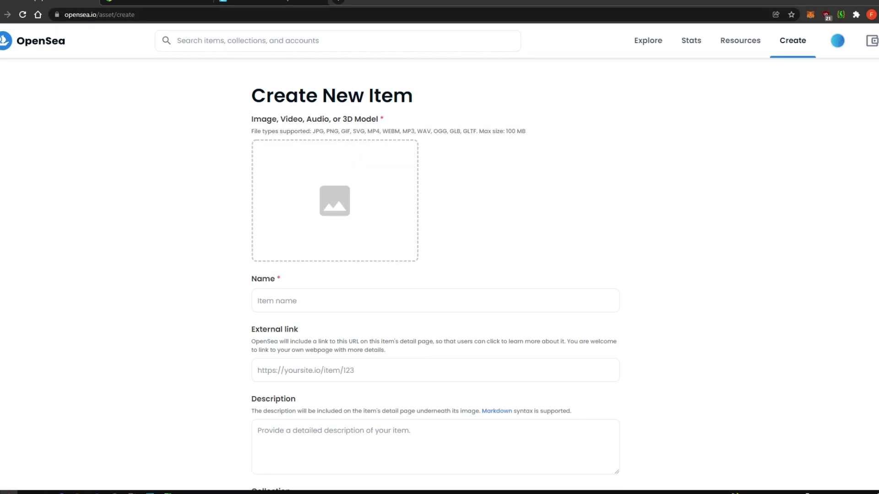
- Scroll down OpenSea's Create New Item form to look over its fields
scroll(435, 275, "down", 10)
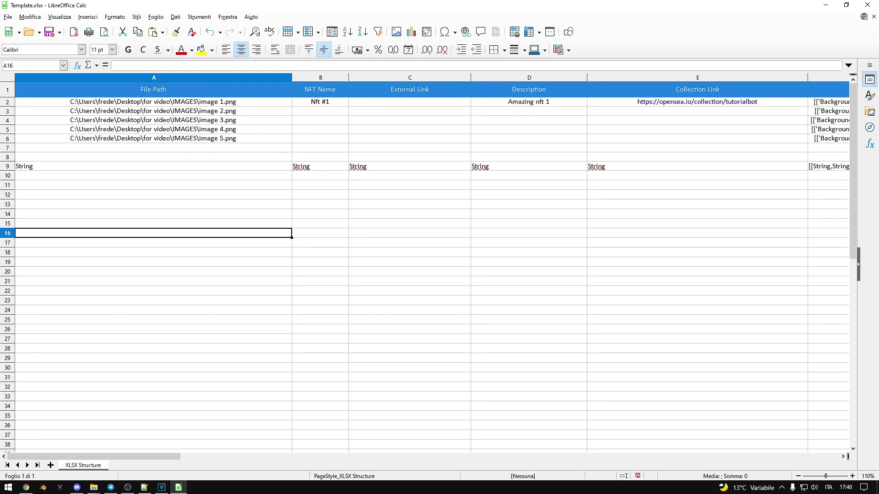
- Select the template's A2:E9 block, first NFT row and File Path column, then go to the Nft #1 cell
left_click_drag(154, 102, 697, 166)
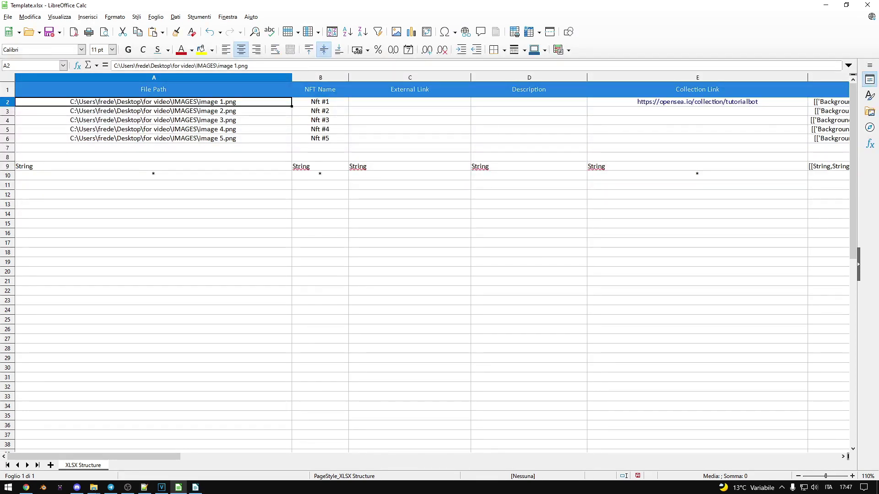
key("shift+space")
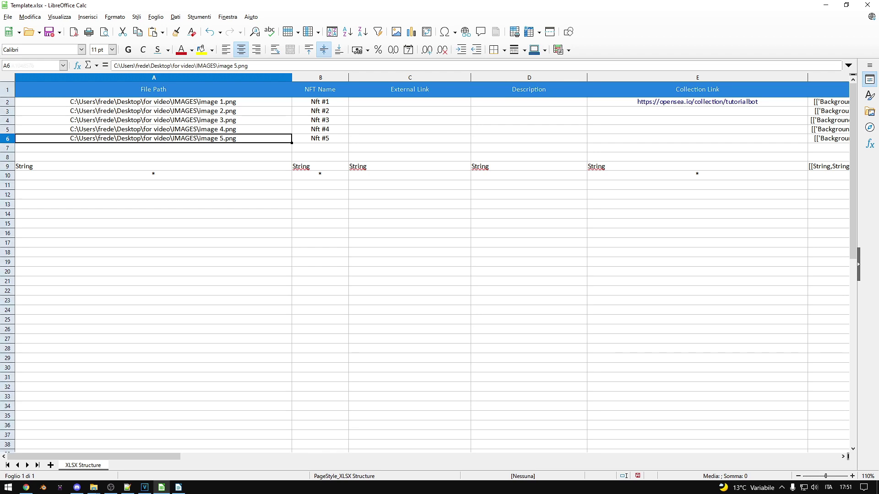
key("ctrl+space")
left_click(26, 487)
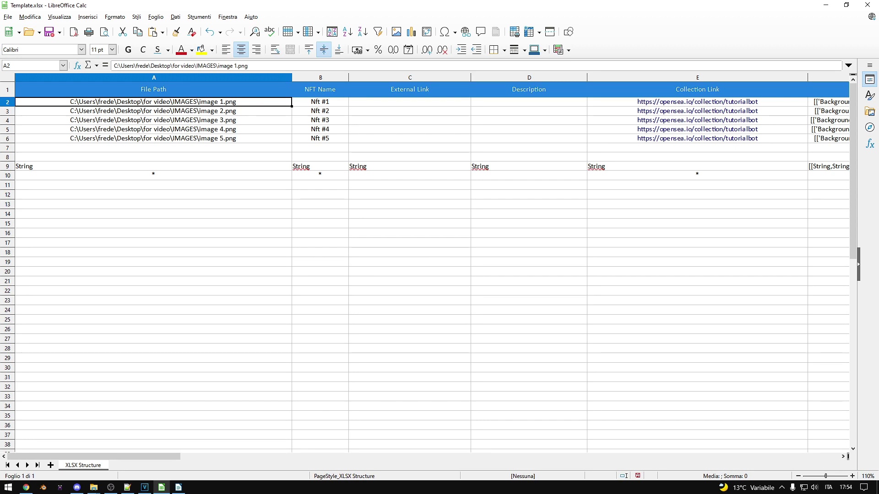
left_click(320, 102)
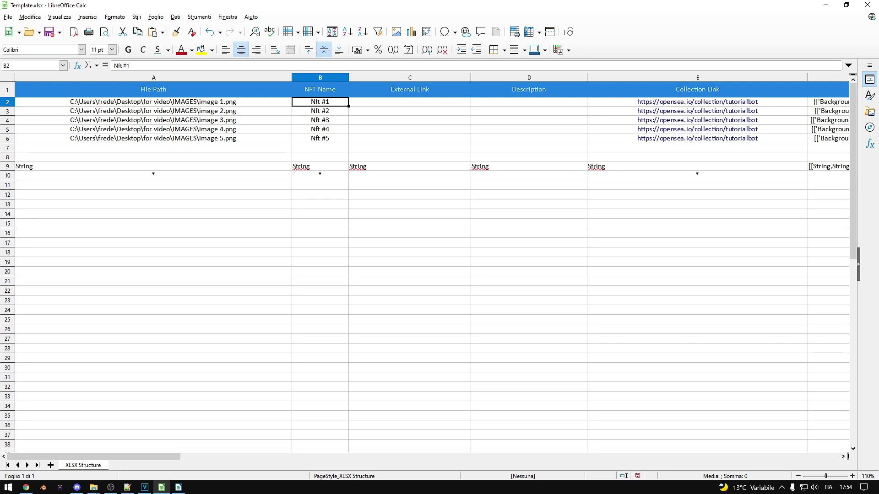
- Move through the first row's columns and enter Best NFT as the description in D2
key("Right")
key("Right")
key("Right")
key("Right")
key("Left")
key("Left")
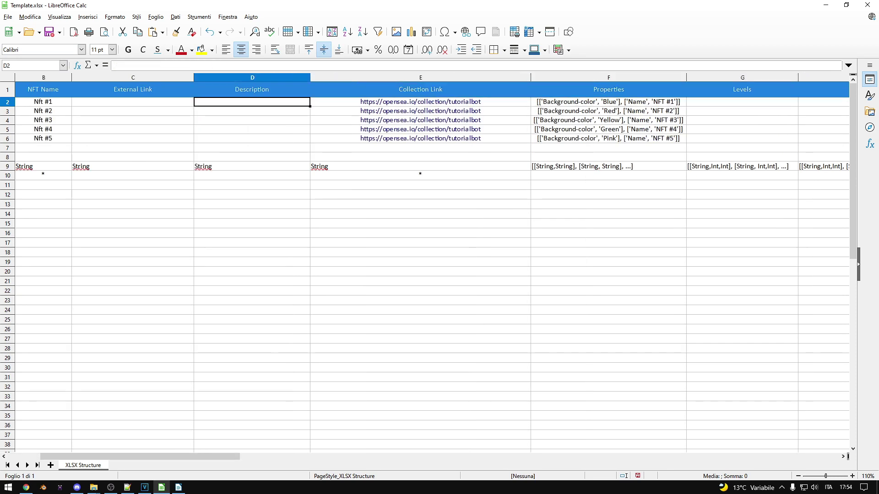
key("Left")
key("Left")
key("Left")
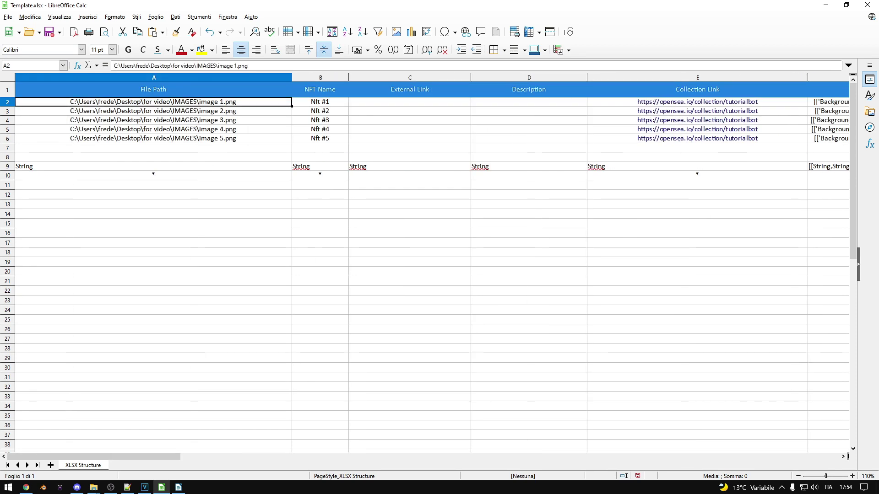
key("Down")
key("Down")
key("Up")
key("Up")
key("Right")
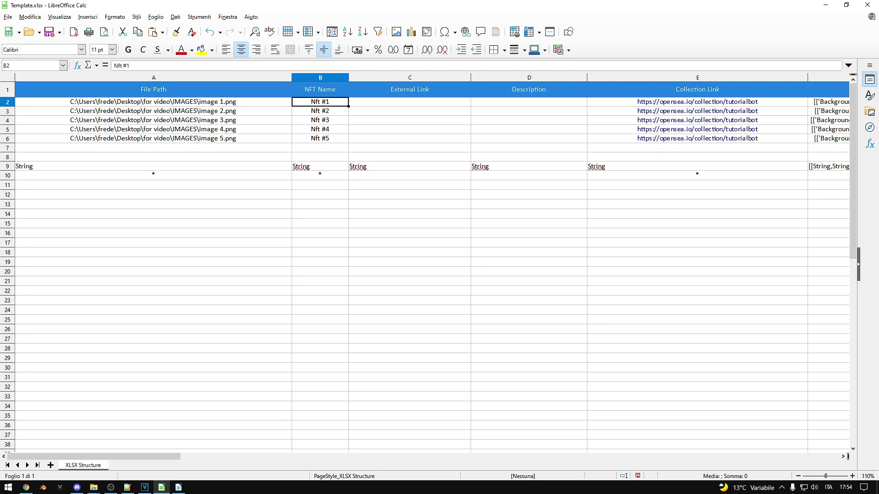
key("Right")
key("Down")
key("Down")
key("Down")
key("Down")
key("Left")
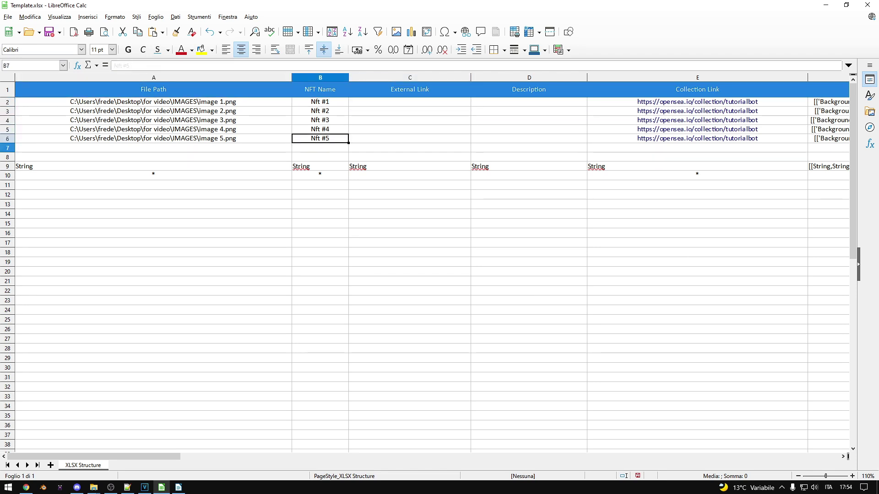
key("Down")
key("Down")
key("Down")
key("Up")
key("Up")
key("Up")
key("Up")
key("Up")
key("Up")
key("Right")
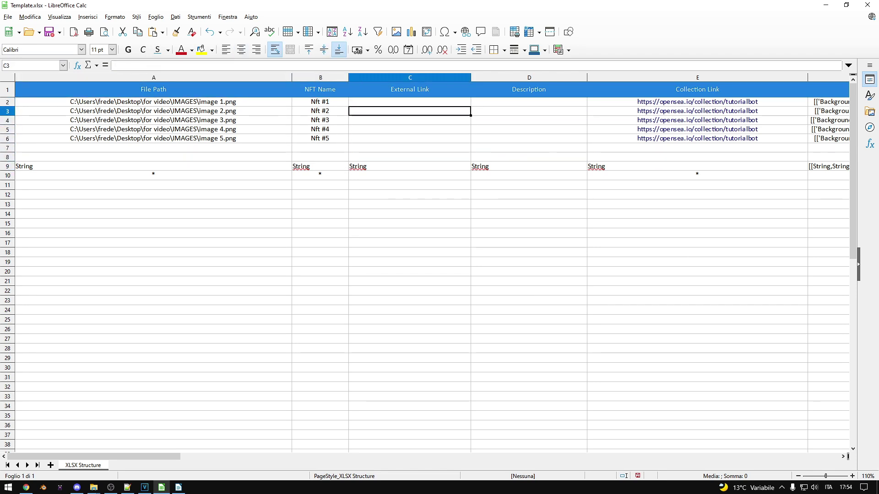
key("Up")
key("Right")
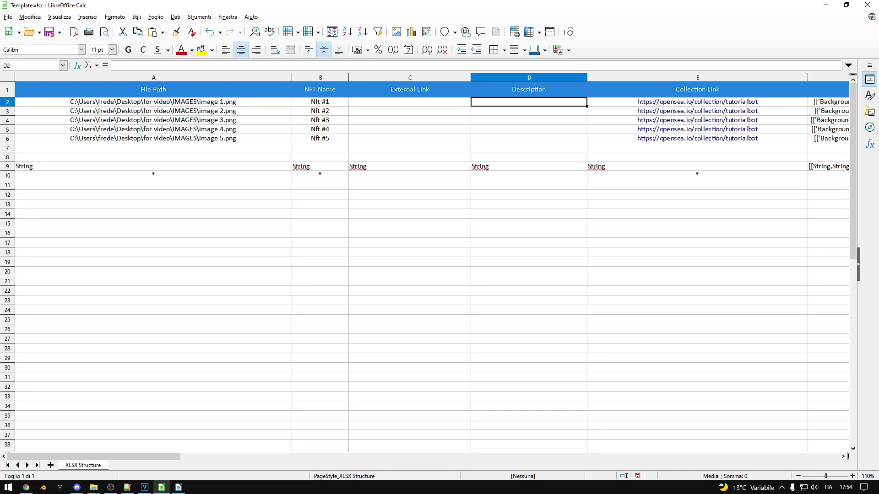
type("Best NFT")
key("Return")
- Review the Properties, Levels and Stats columns and their format descriptions in F9–H9
key("Right")
key("Right")
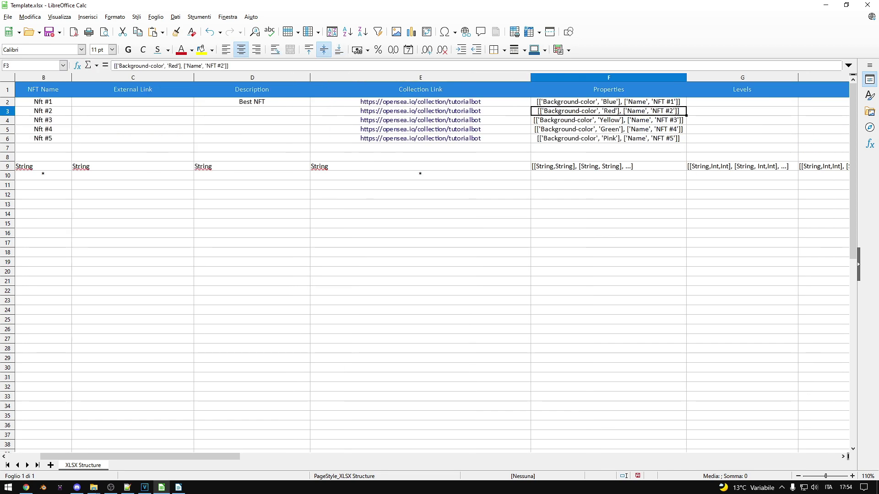
key("Right")
key("Right")
key("Right")
key("Left")
key("Left")
key("Left")
key("Up")
key("Right")
key("Right")
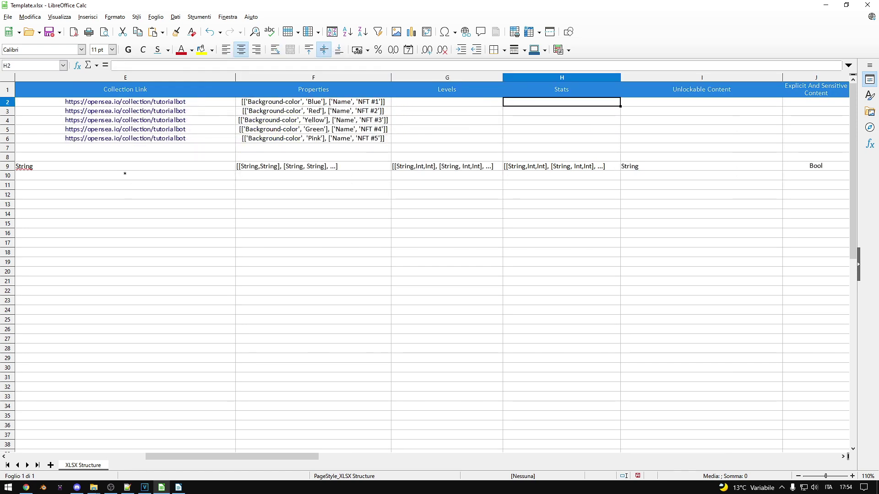
key("Down")
key("Down")
key("Left")
key("Left")
key("Left")
key("Down")
key("Down")
key("Right")
key("Right")
key("Down")
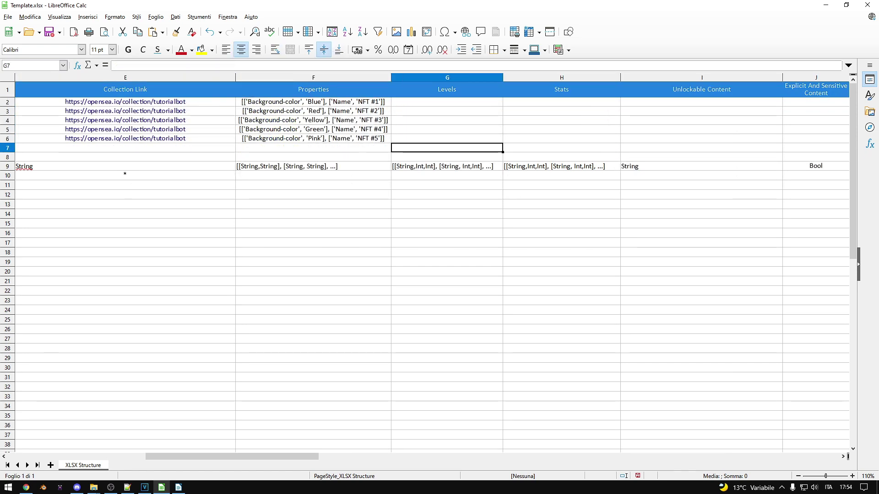
key("Down")
key("Left")
key("Down")
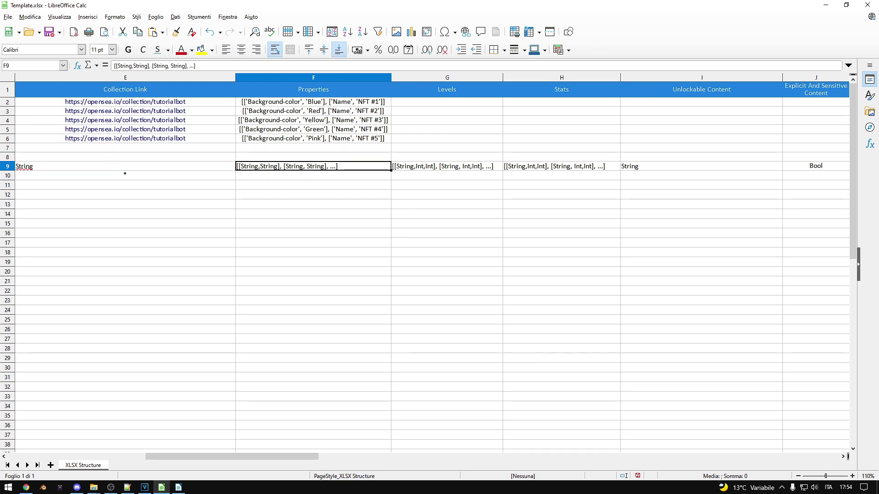
key("Right")
key("Right")
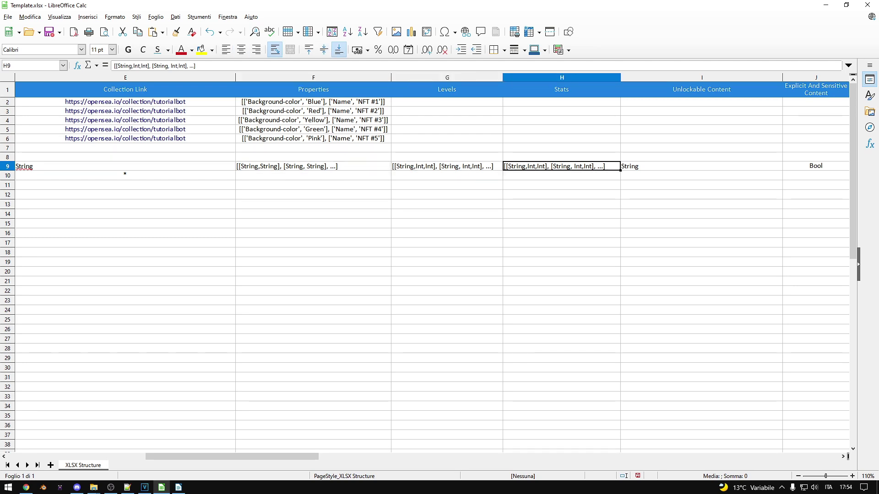
key("alt+Tab")
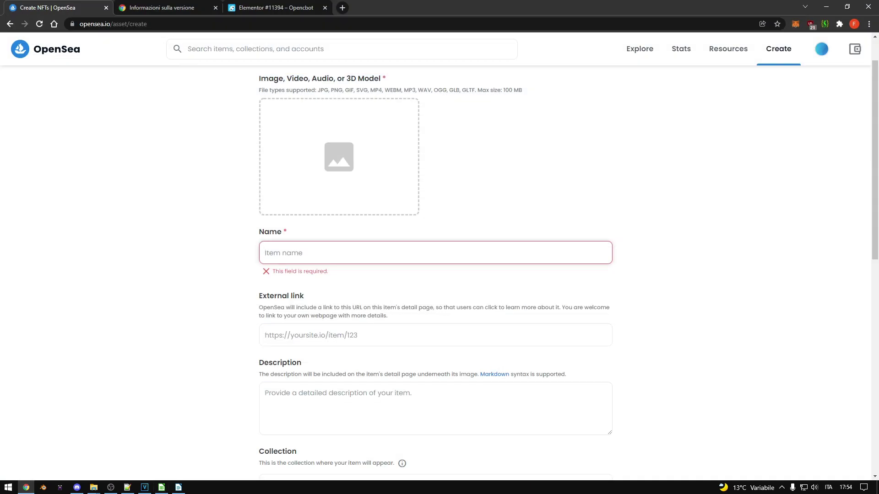
- Open OpenSea's Add Properties form and add a second Type/Name row
scroll(435, 274, "down", 7)
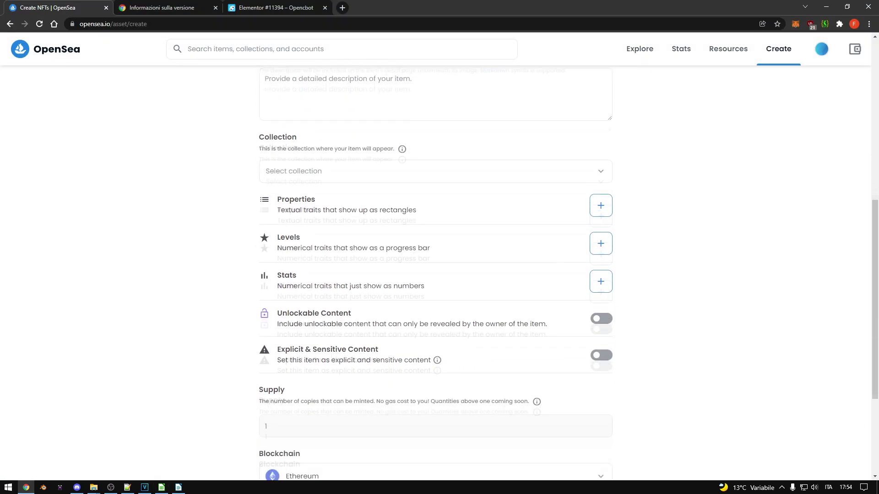
left_click(601, 206)
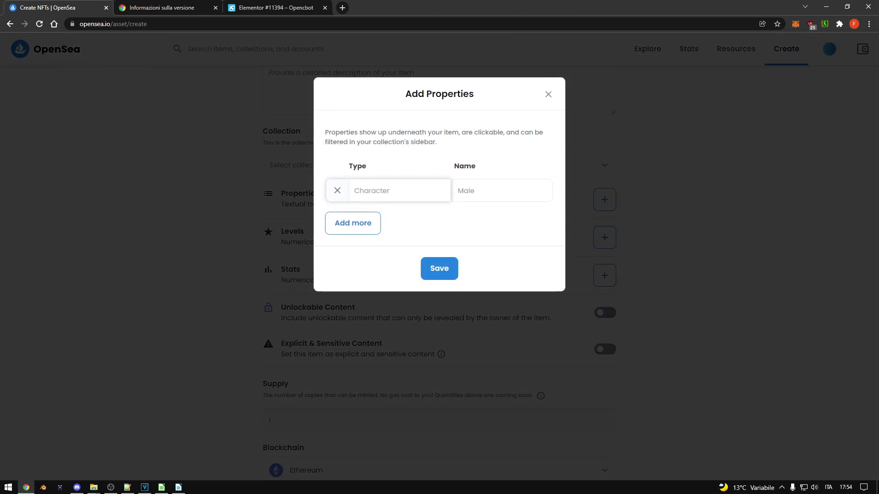
left_click(353, 223)
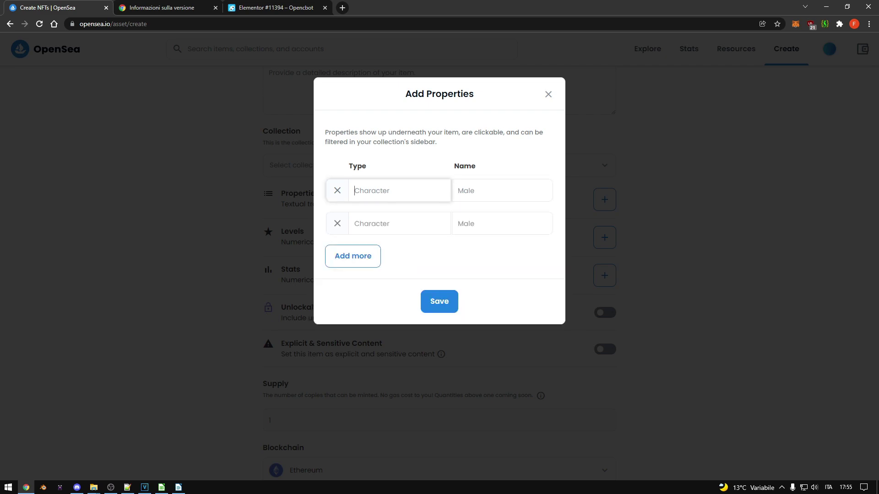
key("alt+Tab")
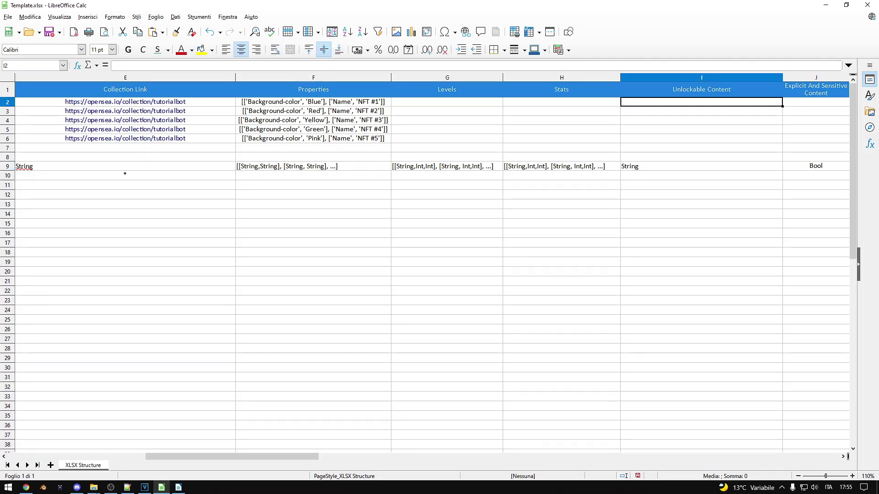
- Enter Link and Code as the unlockable content entries
type("Link")
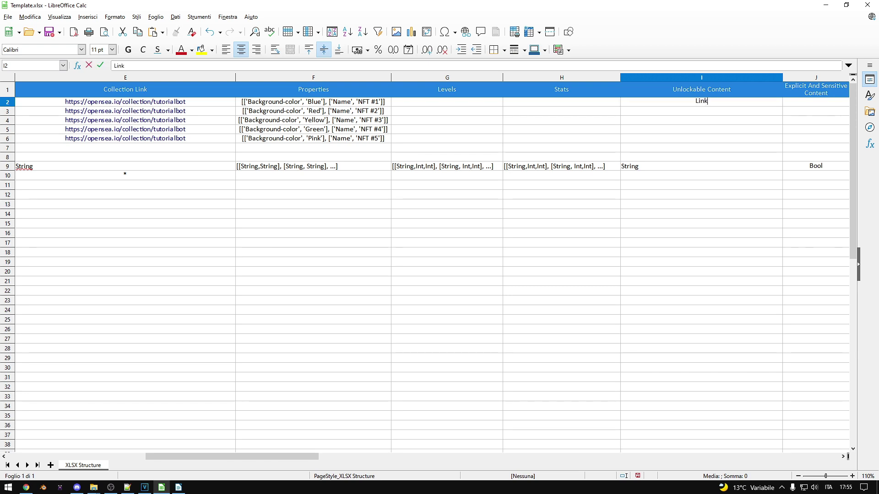
key("Return")
type("Code")
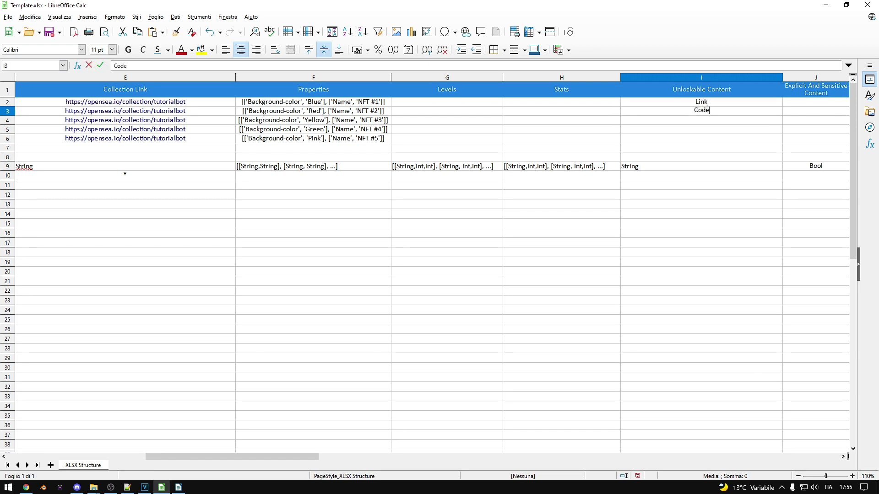
key("Tab")
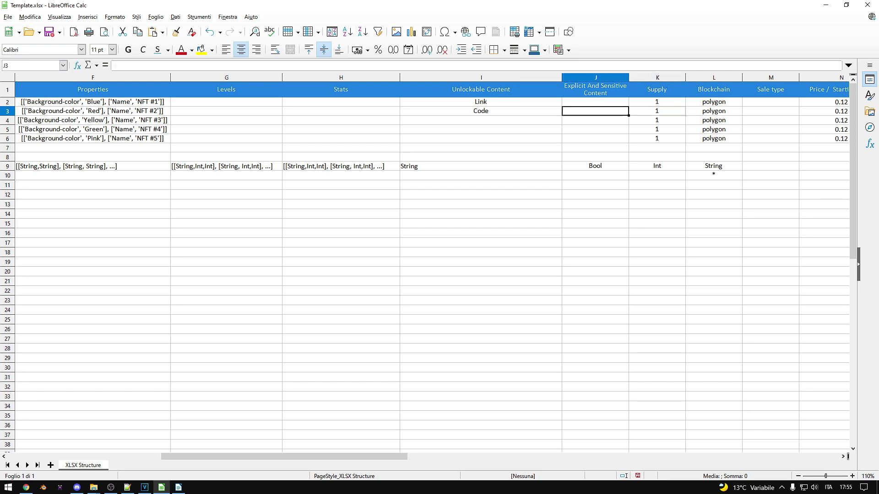
- Set explicit content to True in J2 and False in J3
left_click(595, 102)
type("True")
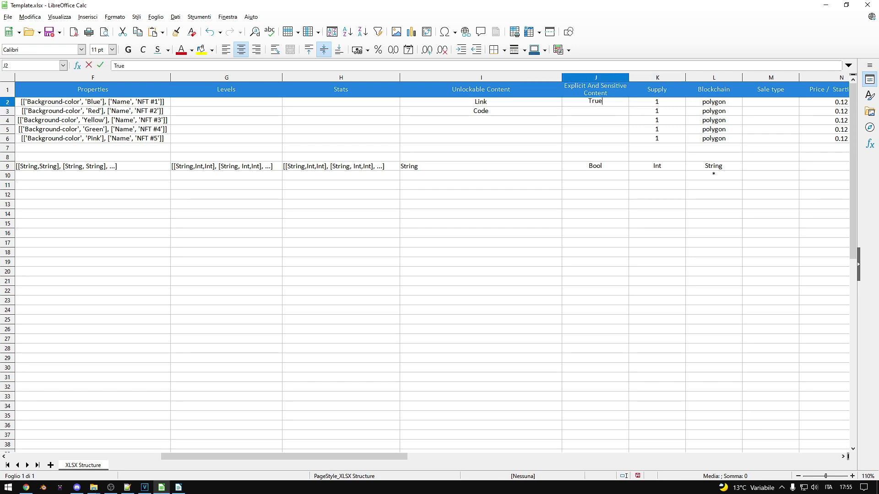
key("Return")
type("False")
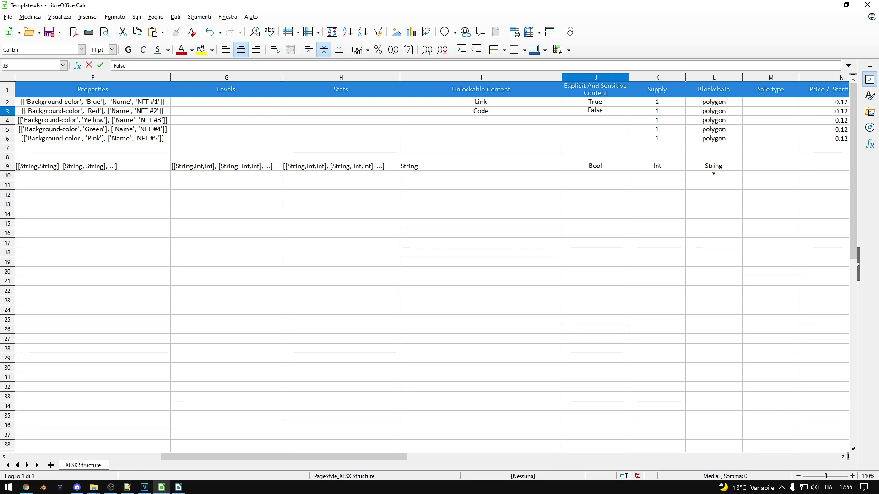
key("Right")
key("Right")
- Review the first NFT's Supply, Sale type, Method and Duration cells
key("Left")
key("Up")
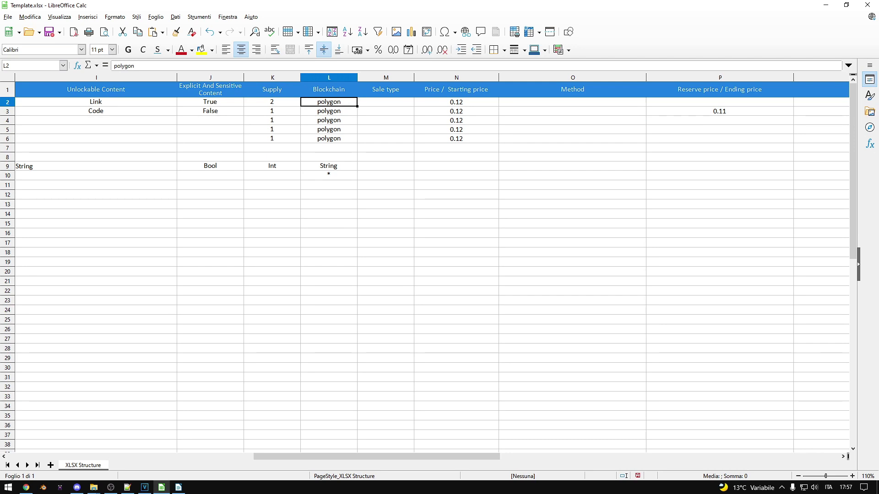
left_click(386, 101)
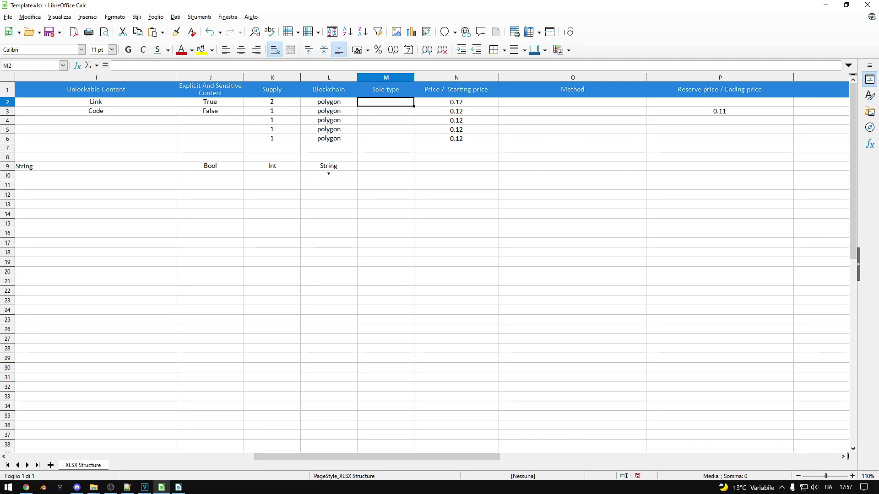
key("Right")
key("Right")
key("Right")
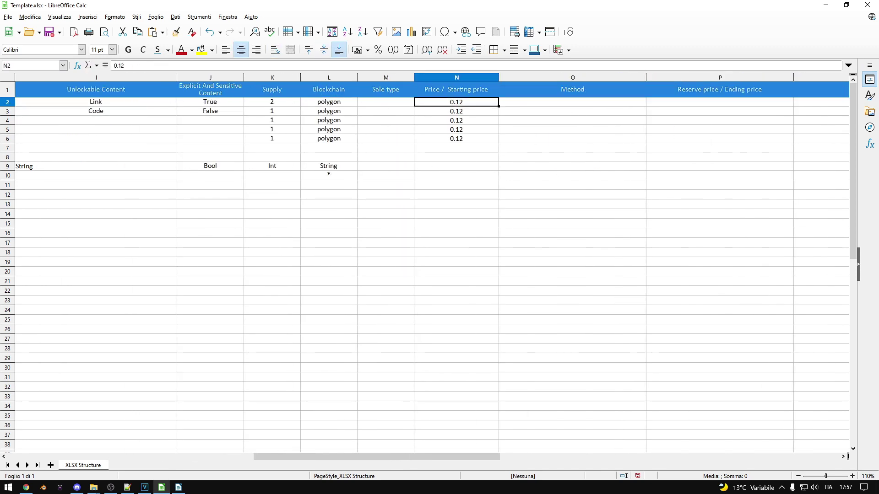
key("Right")
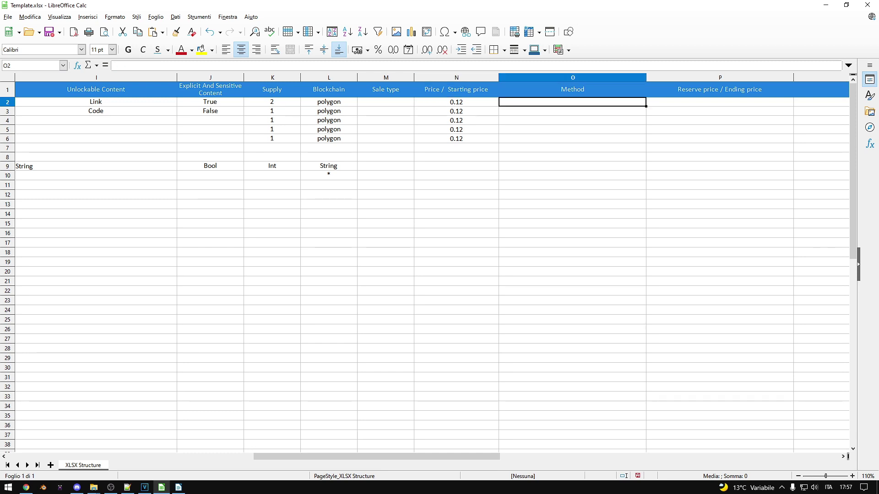
key("Right")
key("Right")
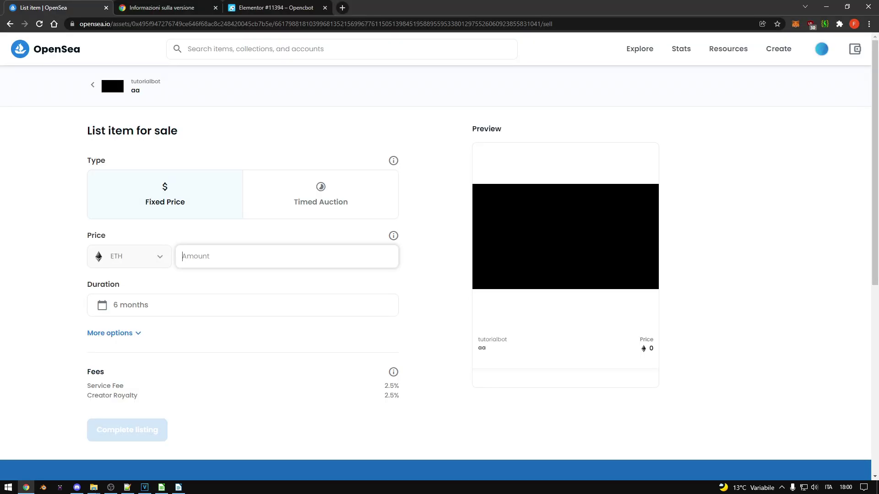
- Choose Timed Auction as OpenSea's listing type, then select the Timed Auction sale type in M2
left_click(320, 194)
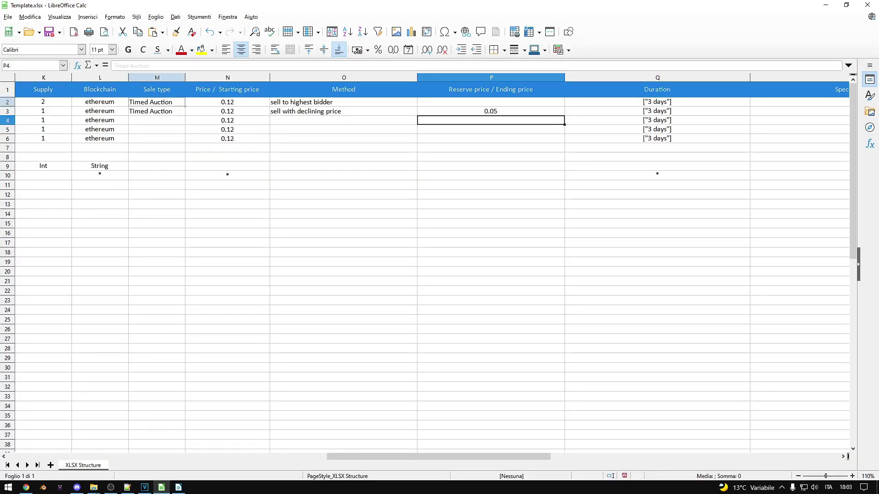
left_click(157, 101)
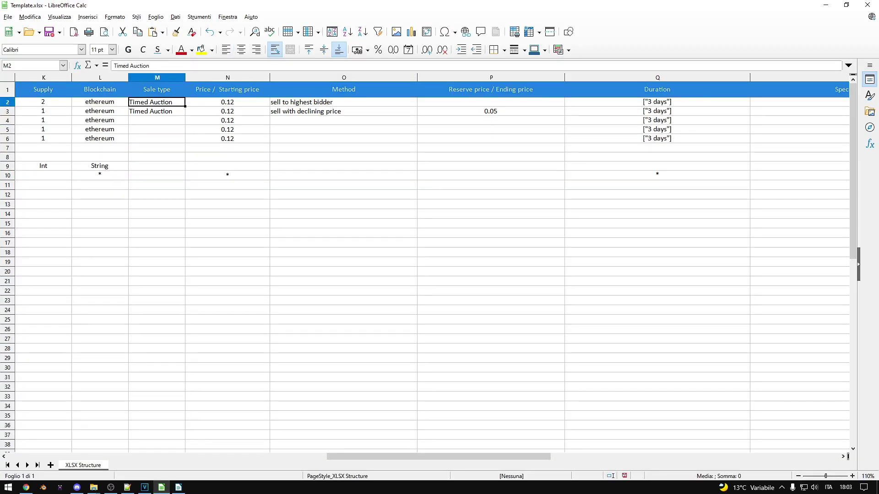
- Check the auction methods in O2 and O3 and the 0.05 ending price in P3
left_click(343, 102)
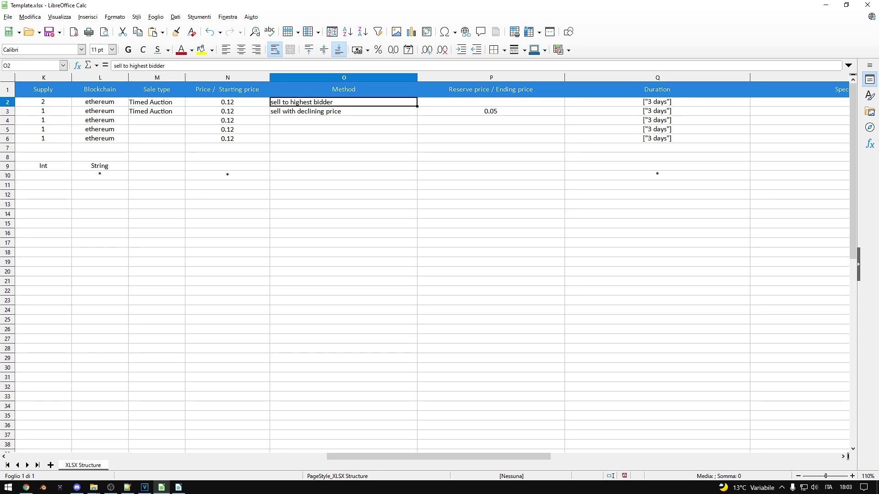
left_click(344, 111)
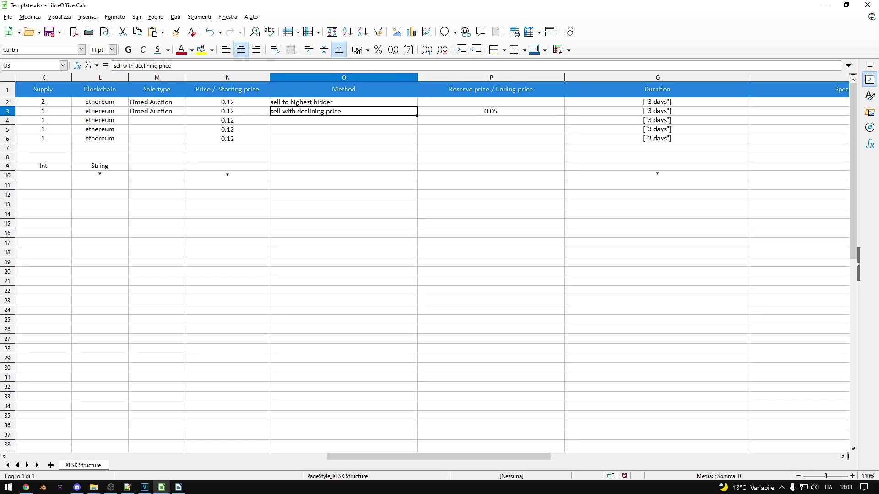
left_click(490, 110)
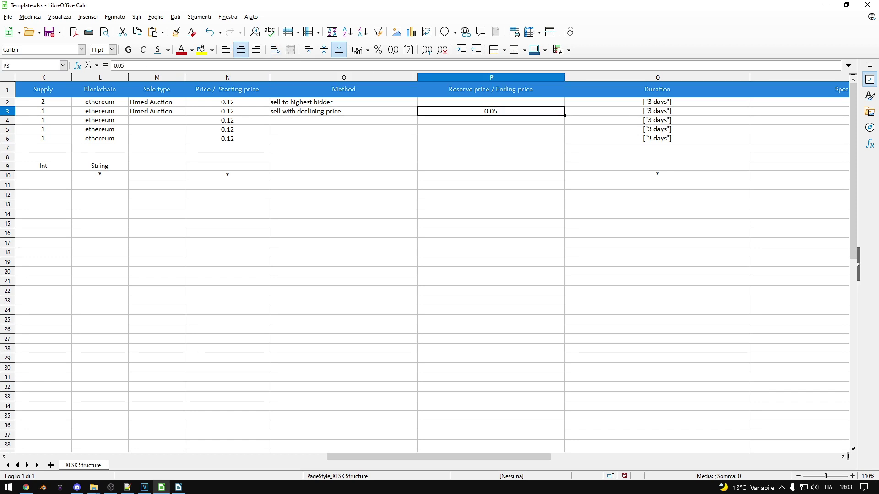
- Paste Fixed Price into M4, then check row 4's method, ending price and the 3 days duration
left_click(156, 120)
type("Fixed Price")
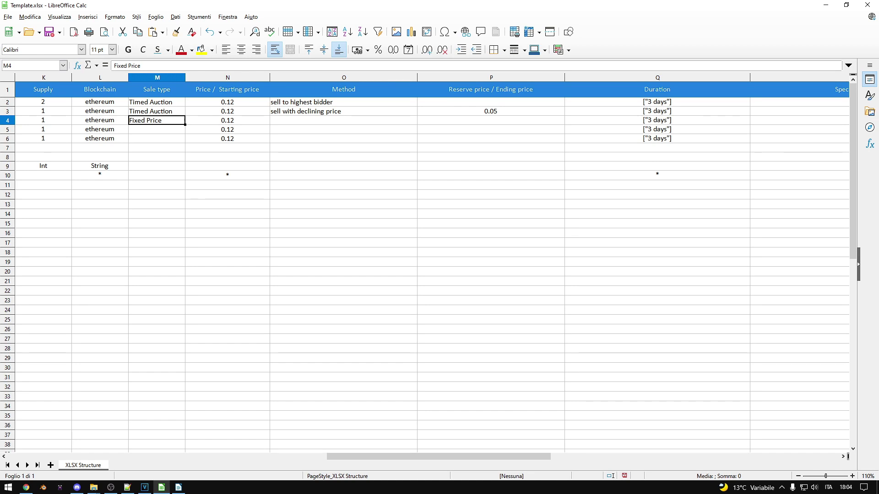
left_click(343, 120)
left_click(490, 120)
left_click(657, 101)
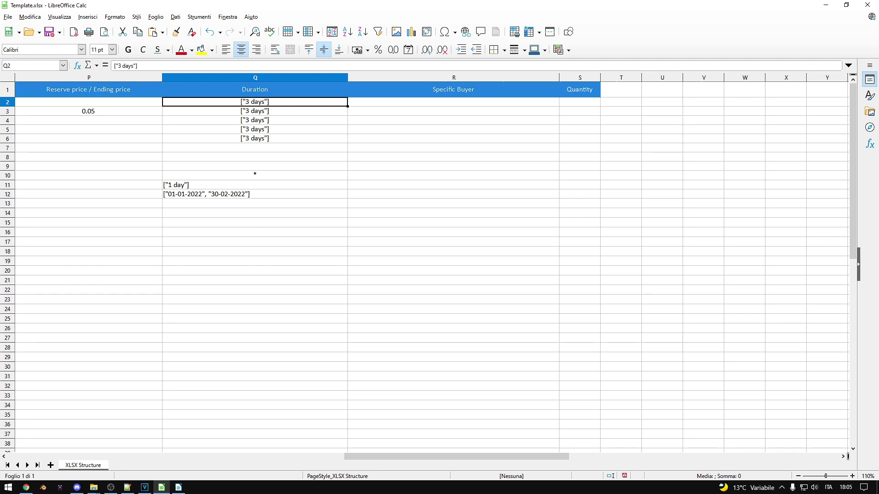
- Compare the Q11 and Q12 duration examples, then paste a buyer's wallet address into R2
left_click(206, 185)
left_click(206, 194)
left_click(206, 185)
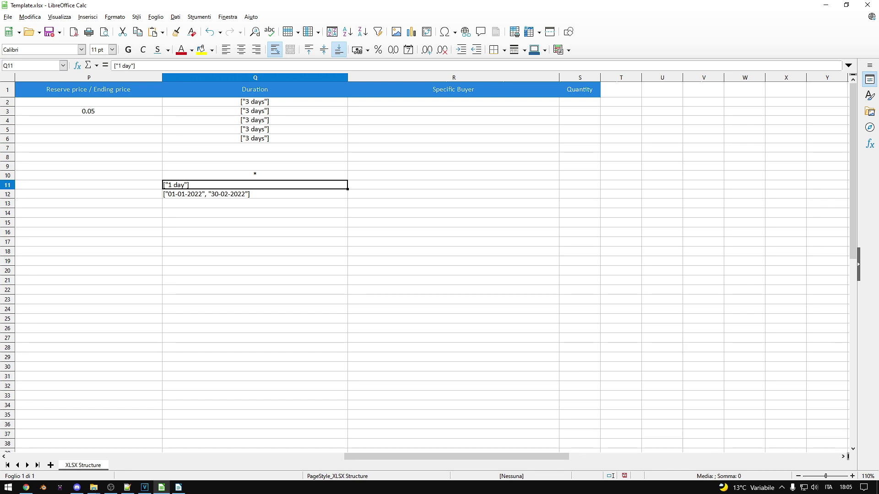
left_click(206, 194)
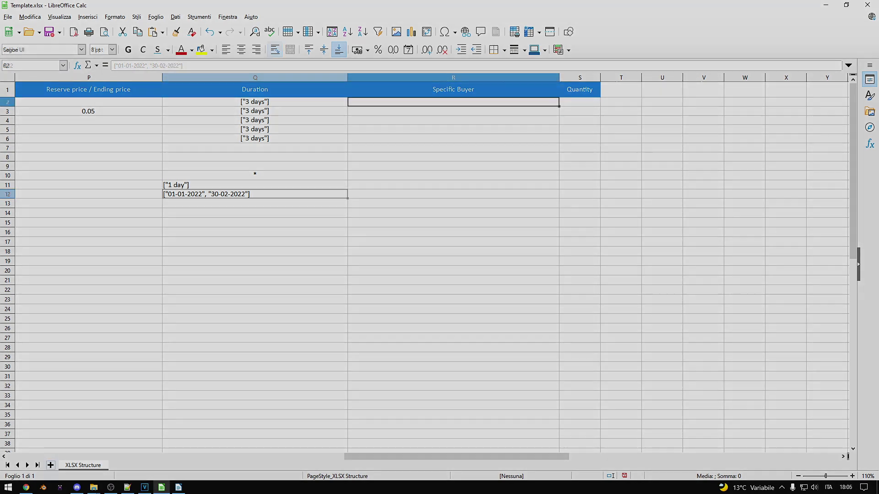
type("0x92507c56A106dd17D6beb64A1494A659F484701e")
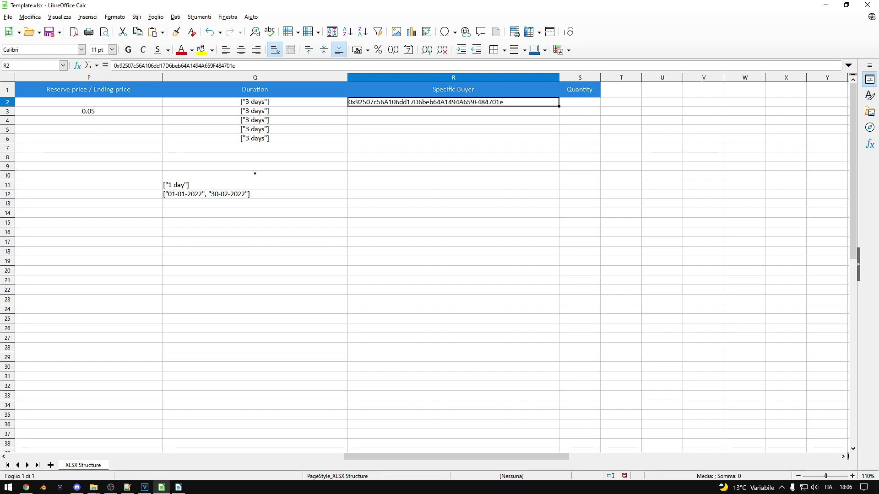
key("Return")
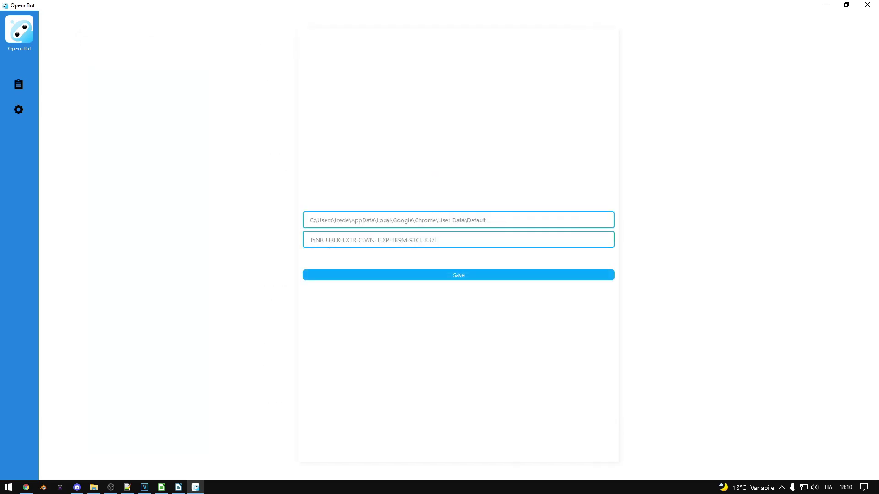
- Paste the licence key into OpencBot settings and copy the profile path from Chrome's version page
key("ctrl+v")
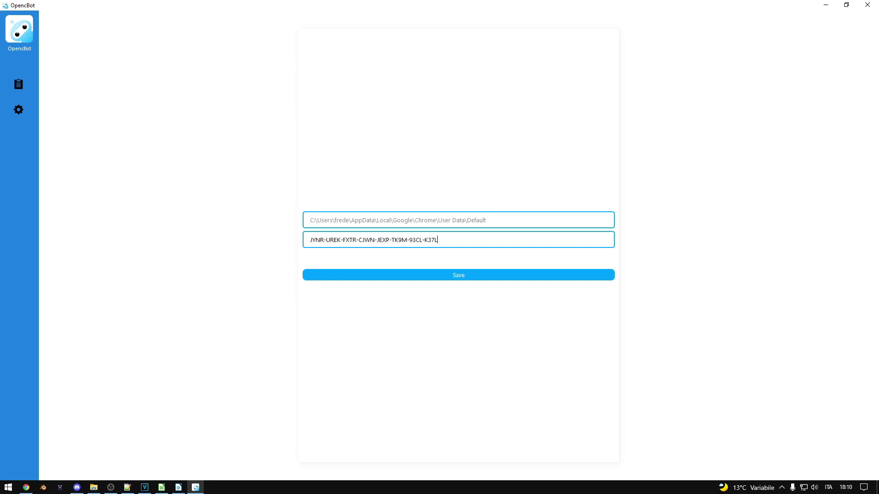
key("ctrl+a")
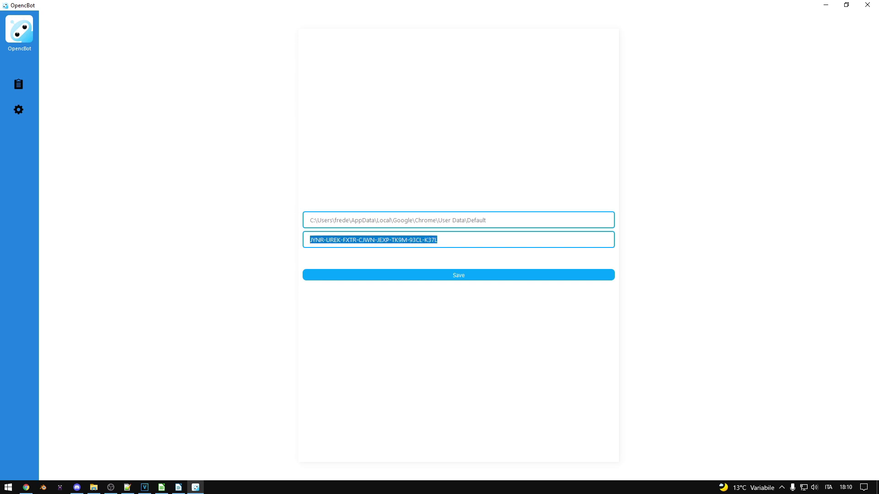
left_click(486, 220)
key("ctrl+a")
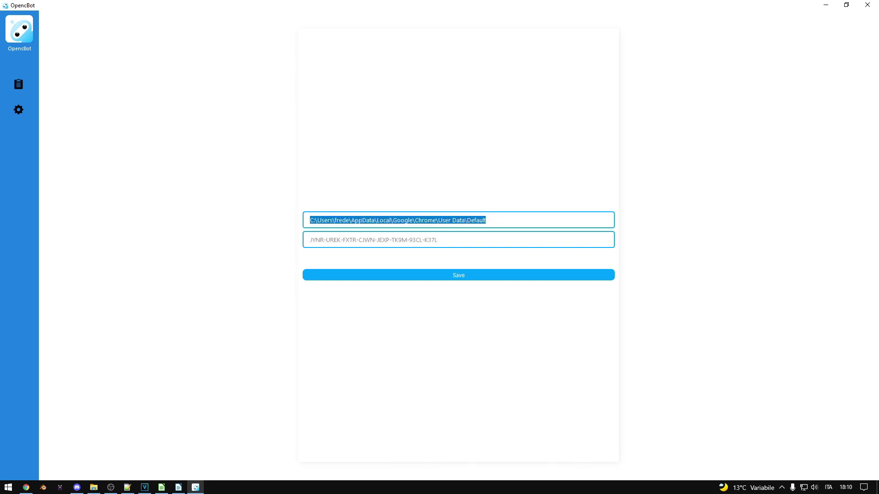
key("alt+Tab")
left_click_drag(241, 132, 437, 132)
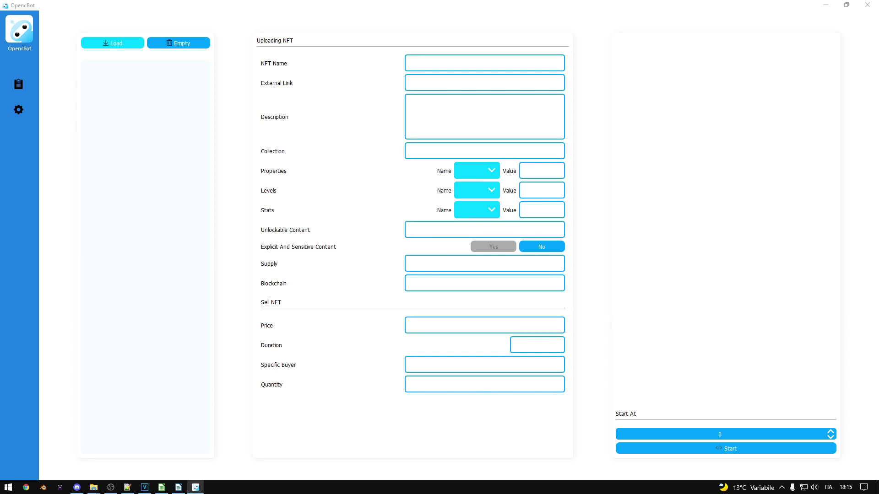
- Load Template.xlsx into OpencBot's NFT list, check Nft #2 and Nft #1, and start the bot
left_click(113, 43)
double_click(106, 96)
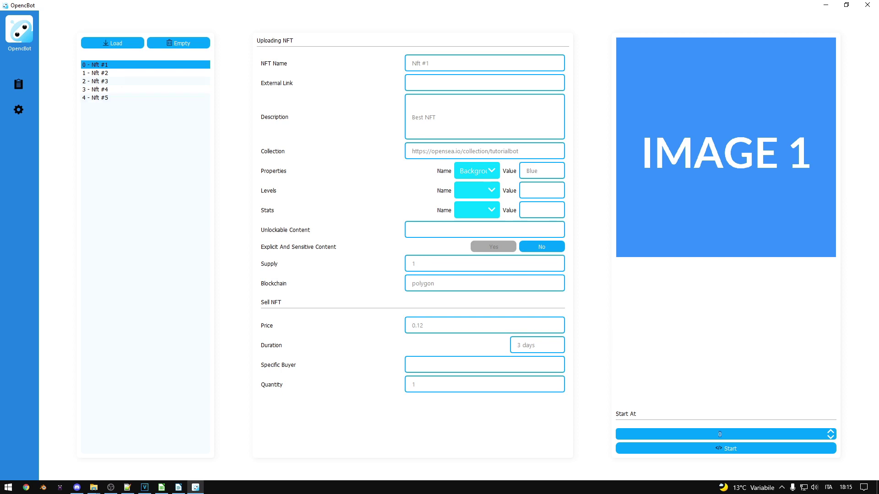
left_click(100, 73)
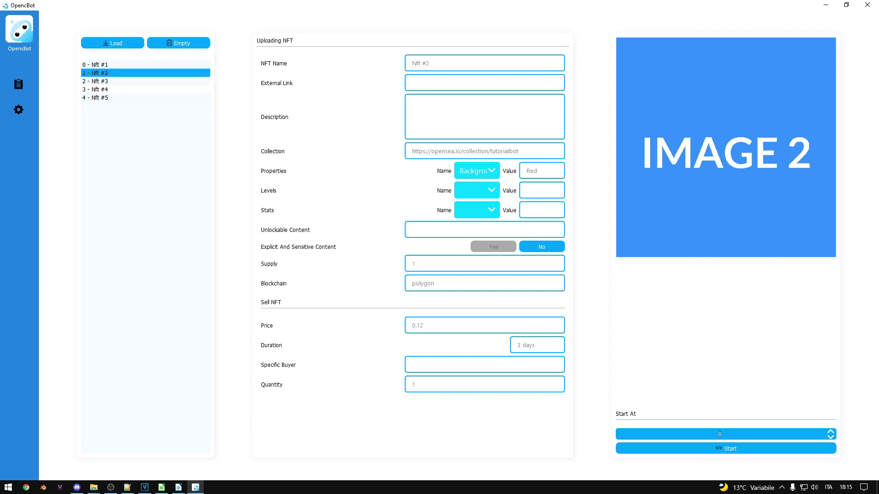
left_click(100, 64)
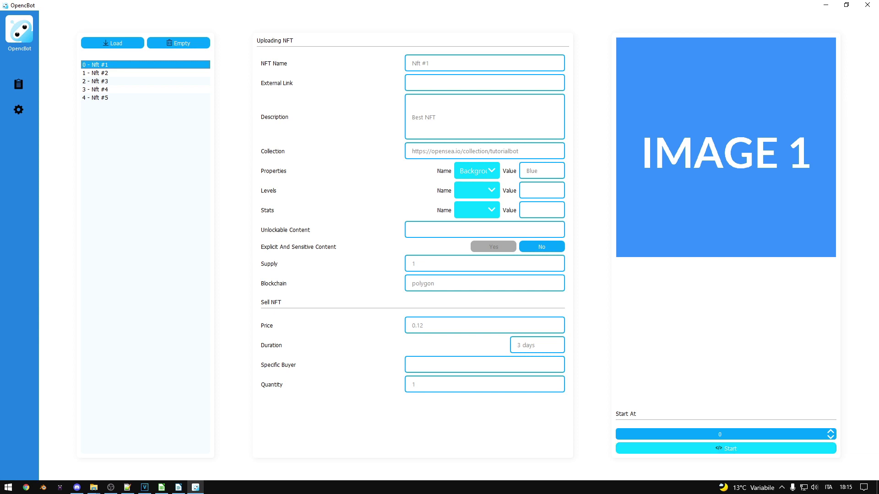
left_click(726, 449)
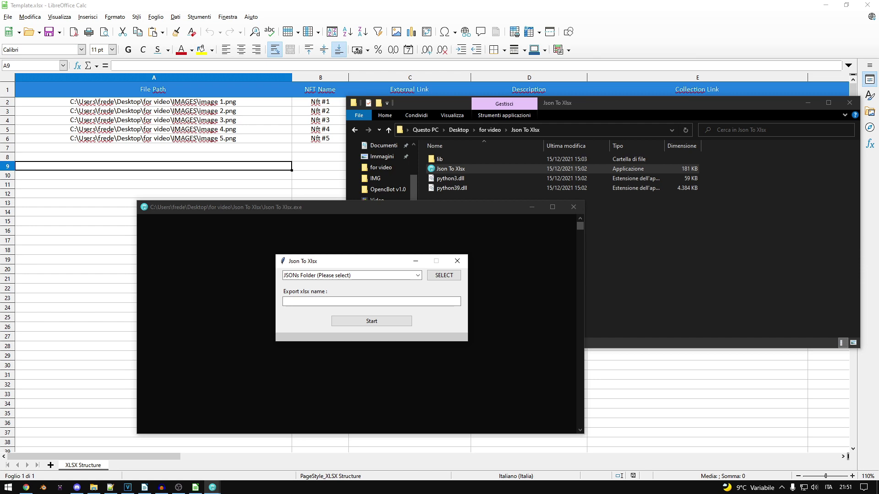
- Pick the metadata folder as the JSON source, convert it to metadata2.xlsx, and close the converter
left_click(418, 275)
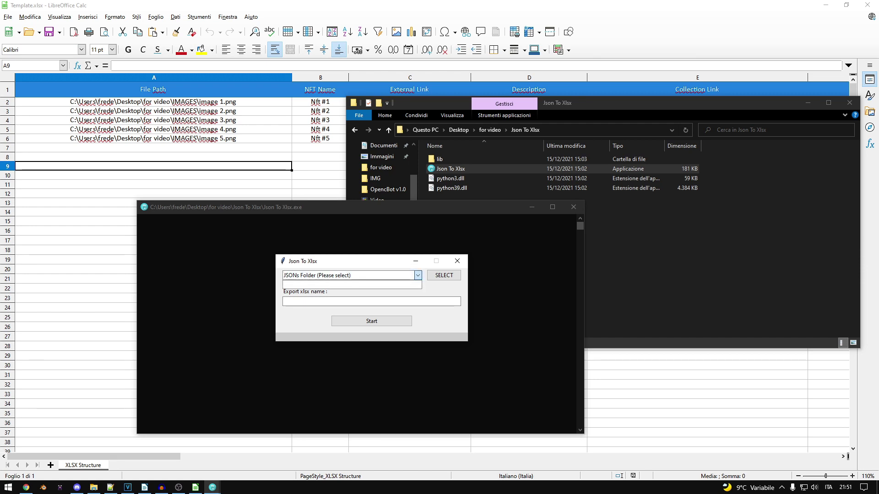
key("Escape")
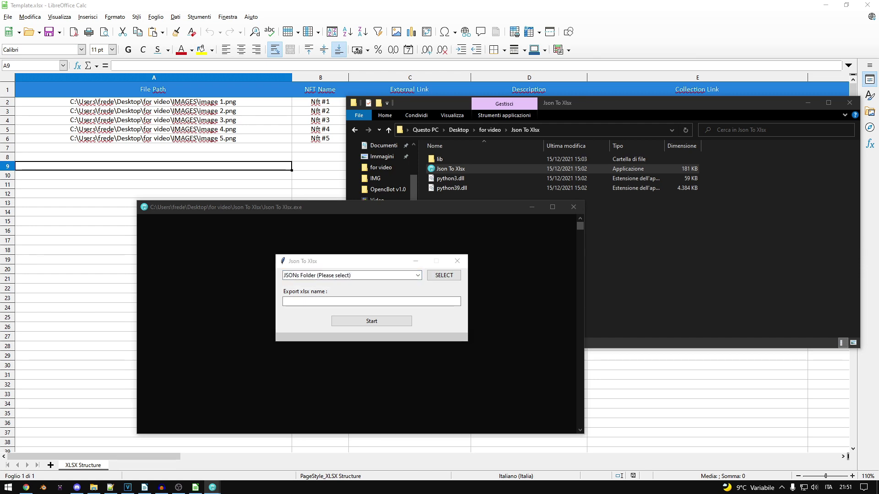
left_click(443, 275)
left_click(504, 255)
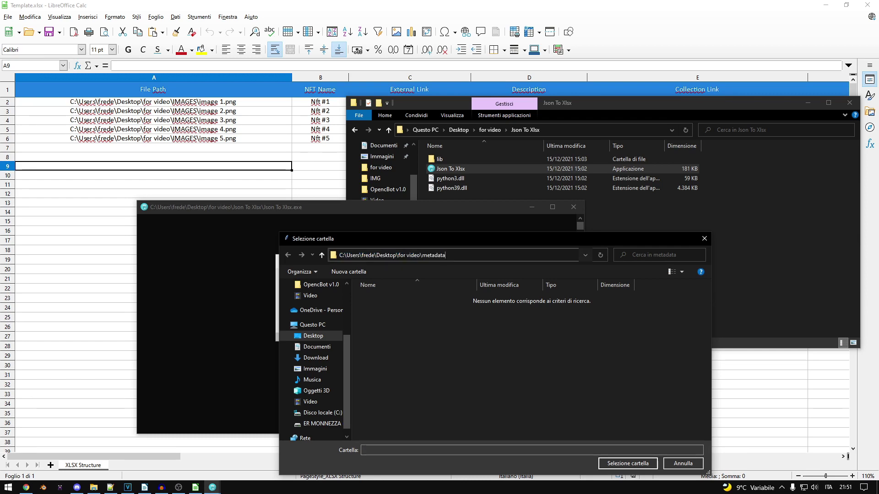
key("Return")
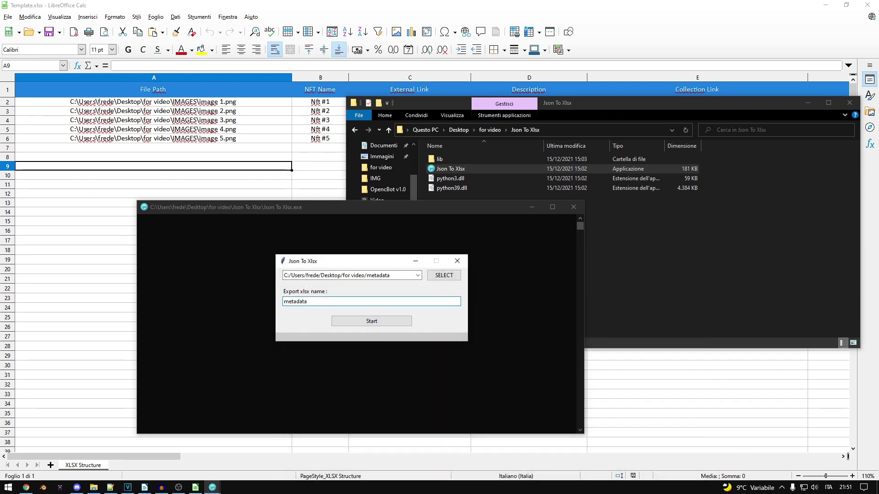
left_click(371, 321)
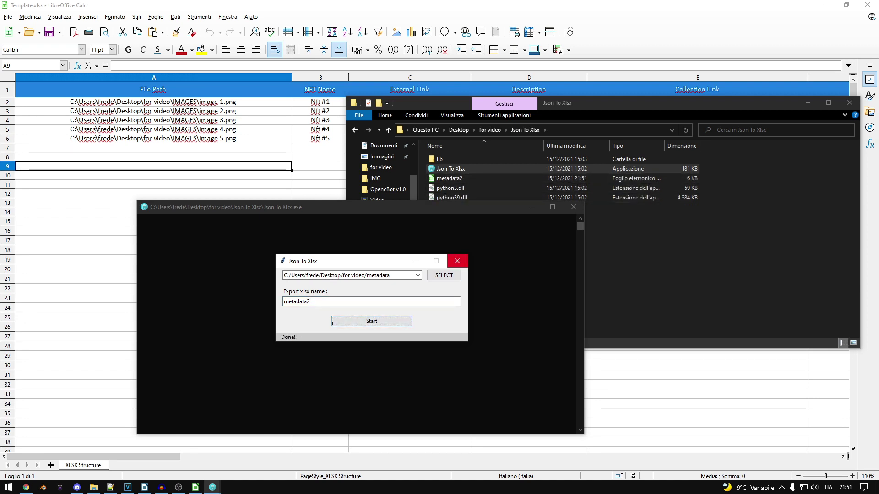
left_click(457, 261)
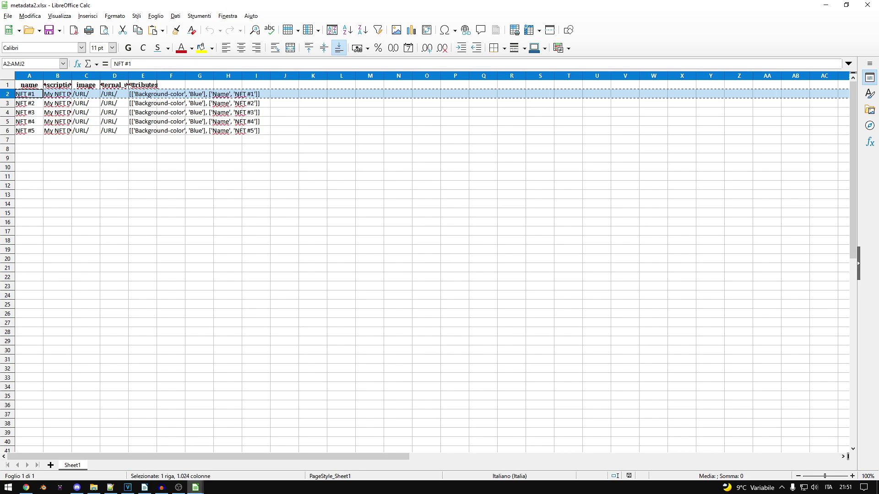
- Paste the copied NFT #1 metadata row into row 7 of Template.xlsx, starting at A7
mouse_move(195, 487)
left_click(146, 440)
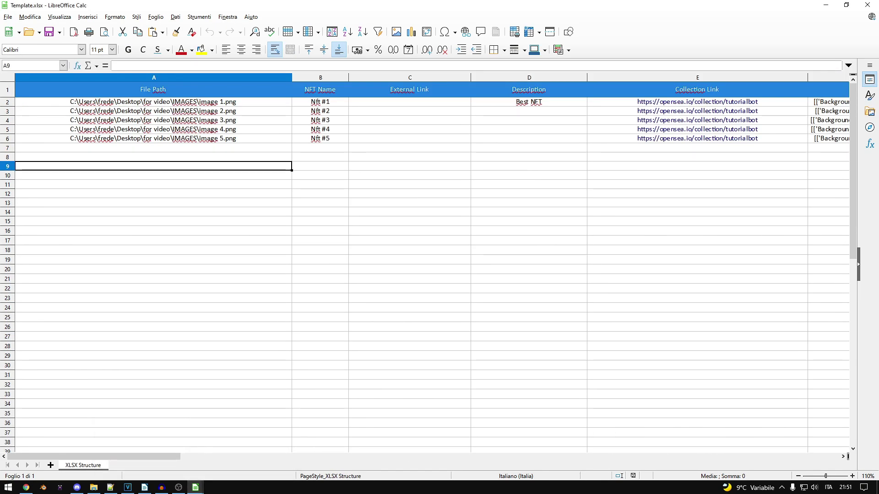
left_click(154, 148)
key("ctrl+v")
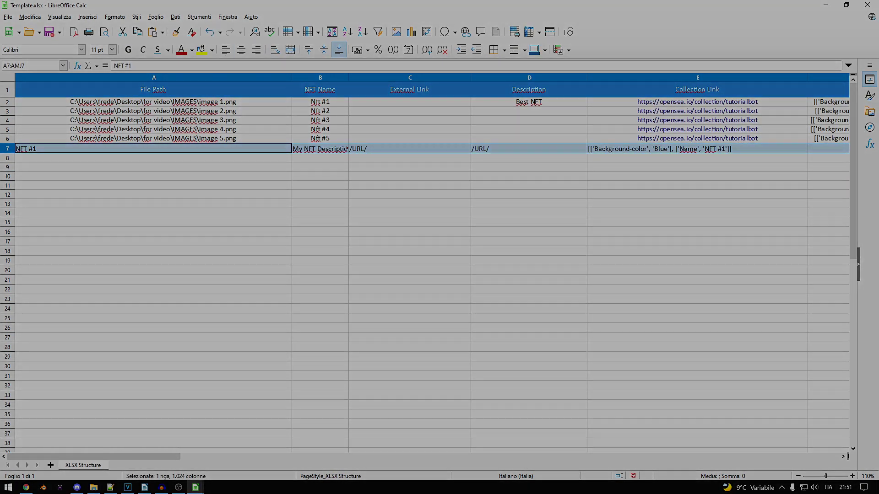